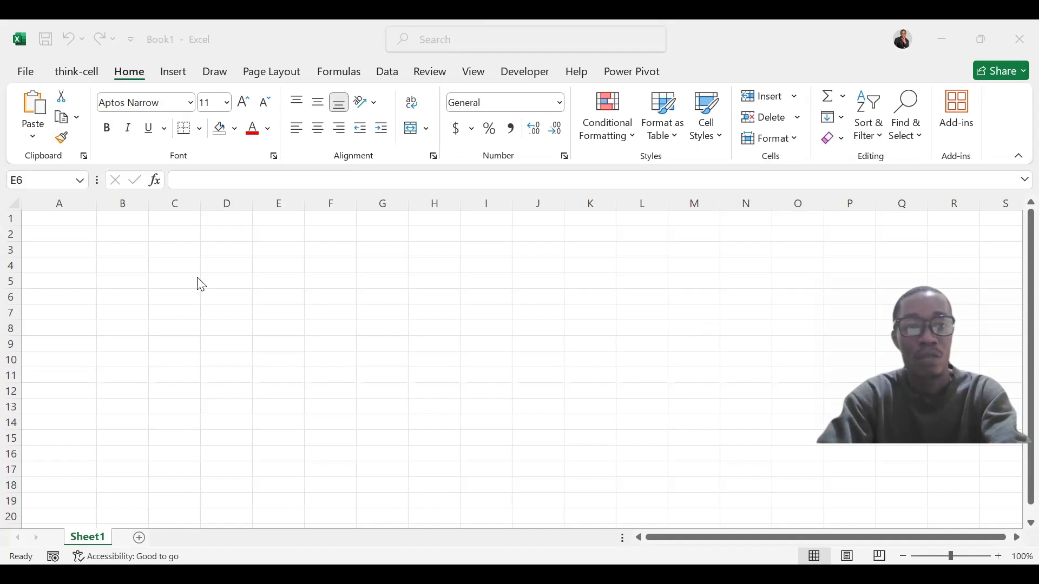
# Step: Enter the self-referencing formula =A1+1 in cell A1 and dismiss the circular reference warning
pyautogui.click(77, 220)
pyautogui.write('=')
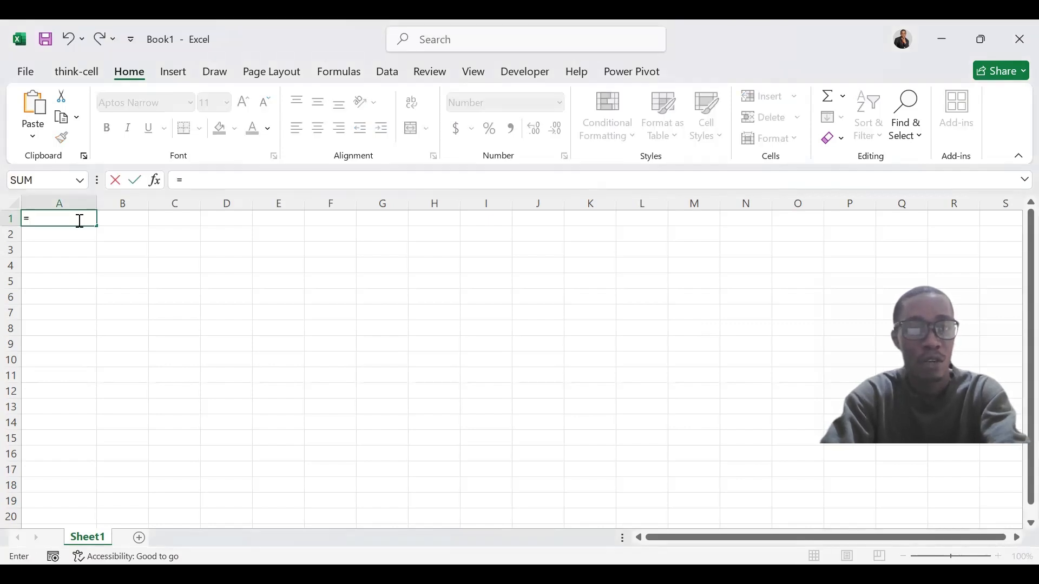
pyautogui.write('a1')
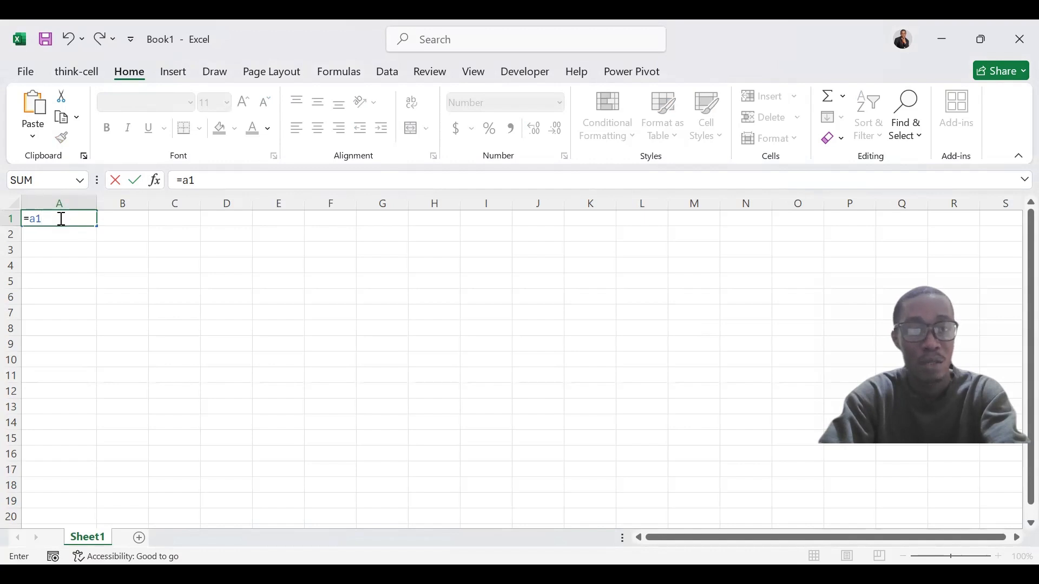
pyautogui.write('+1')
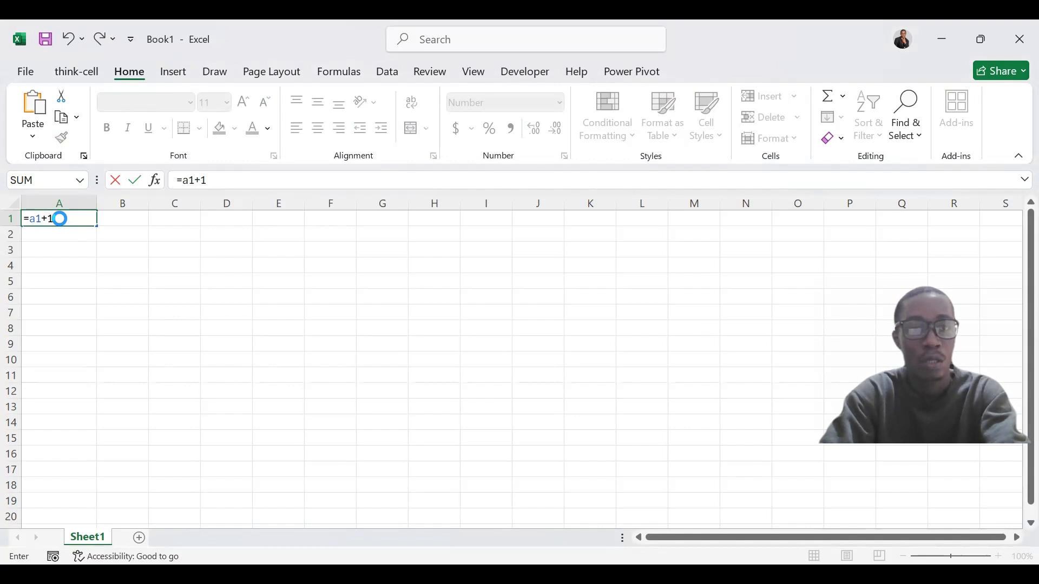
pyautogui.press('Return')
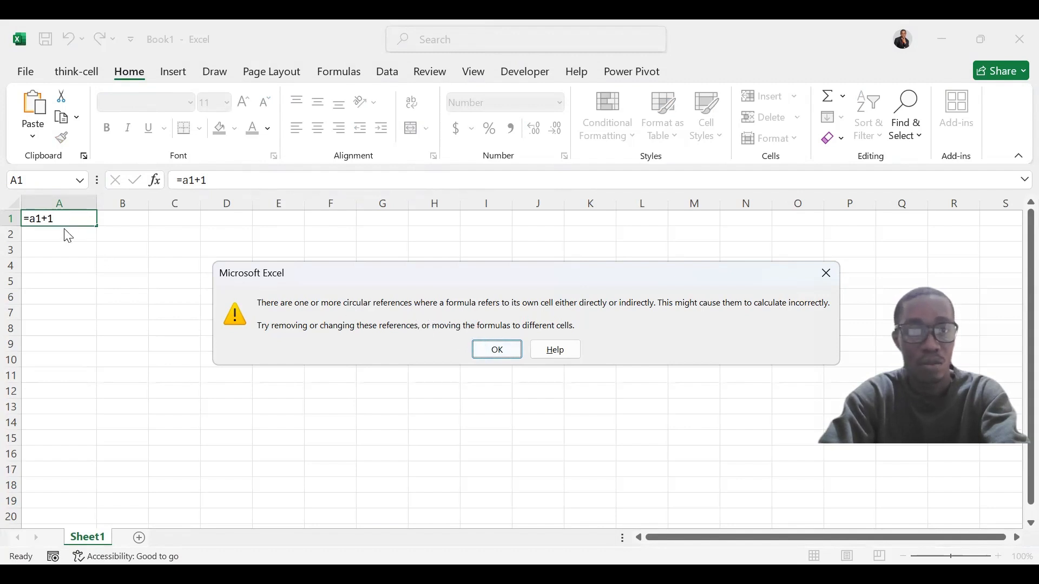
pyautogui.click(479, 355)
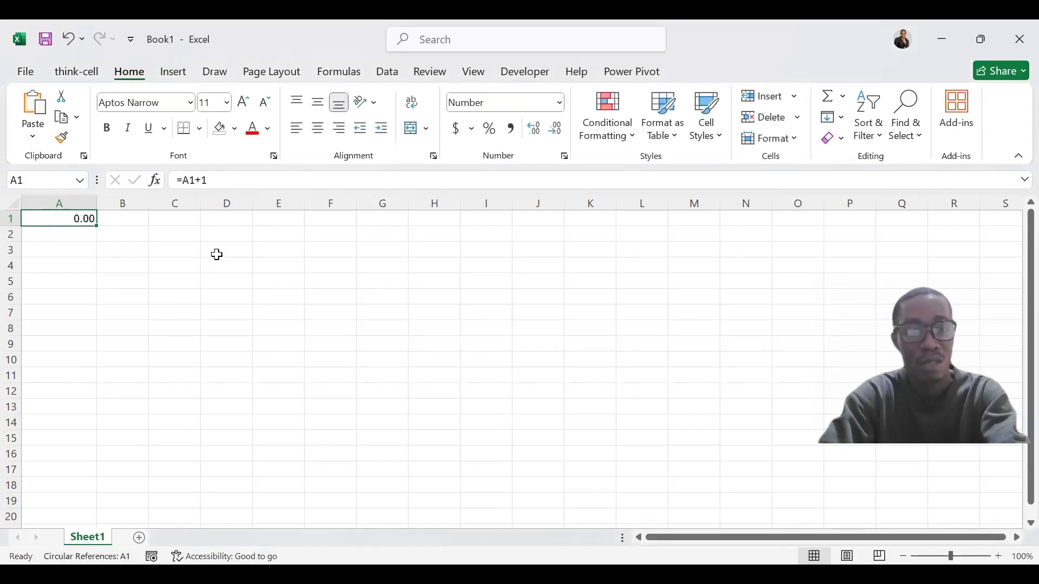
# Step: Enter the formula =B2+3 in cell A2
pyautogui.click(75, 241)
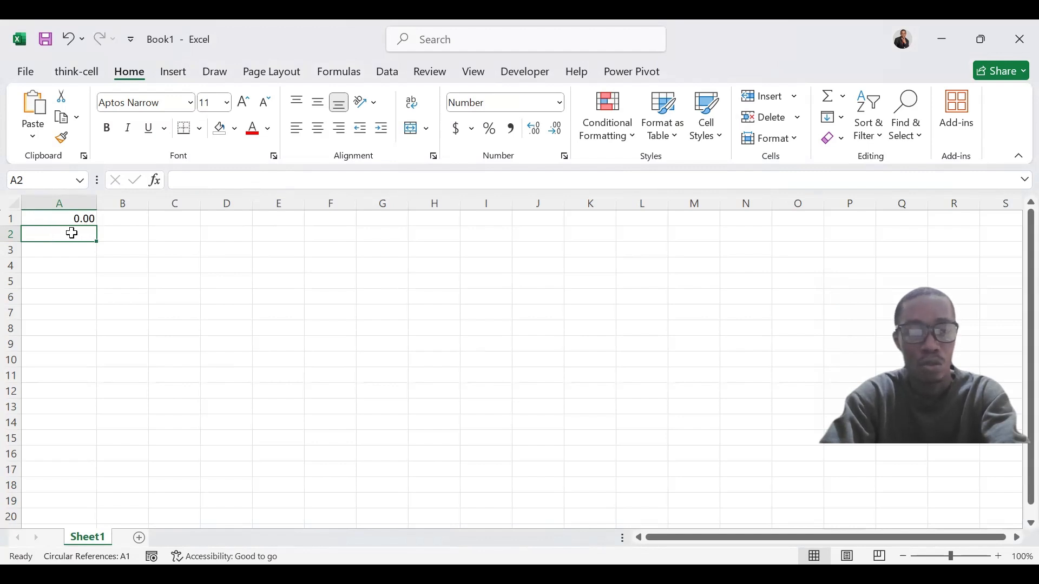
pyautogui.write('=')
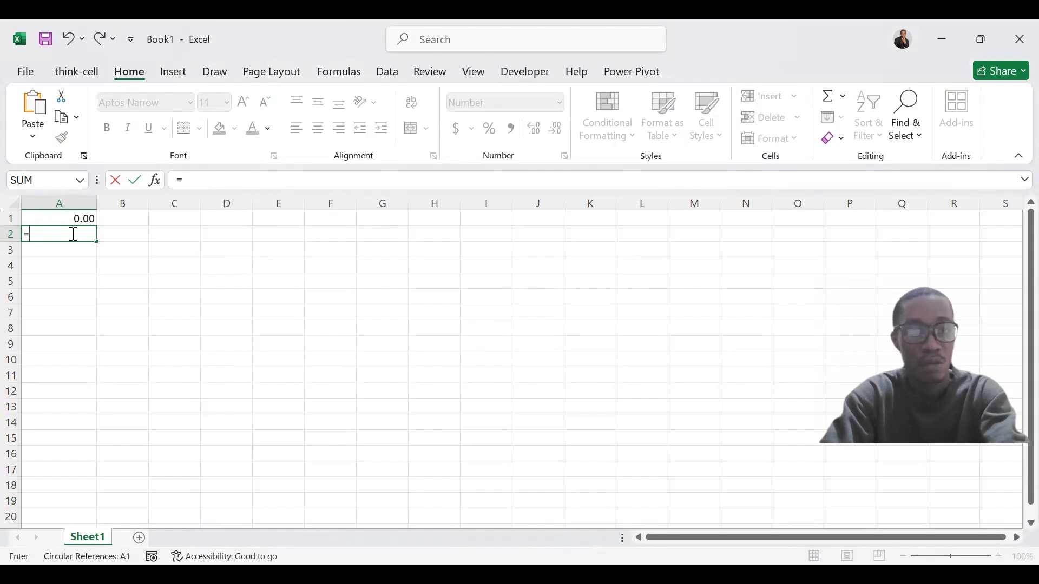
pyautogui.write('b')
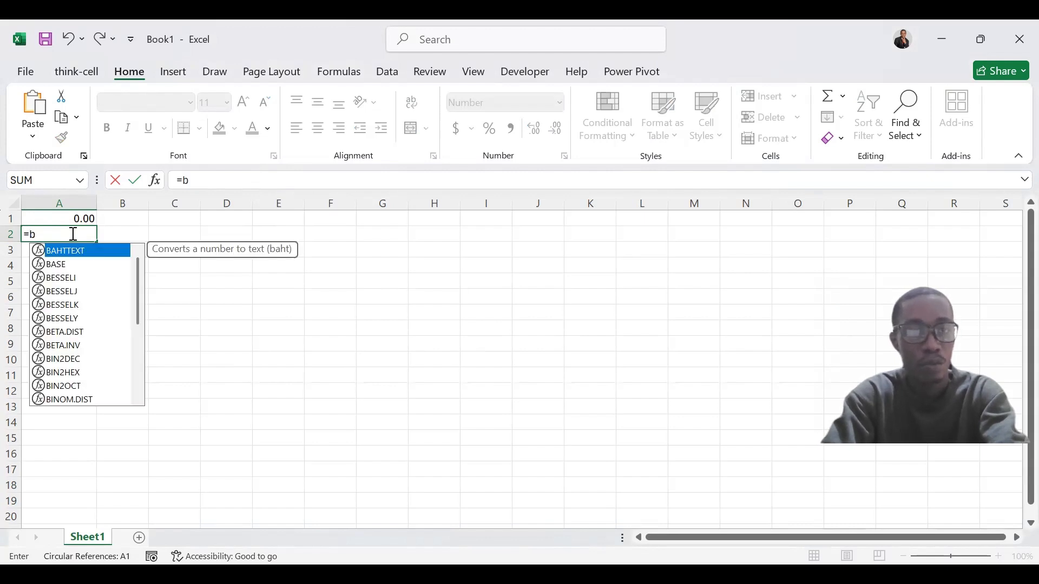
pyautogui.write('2+')
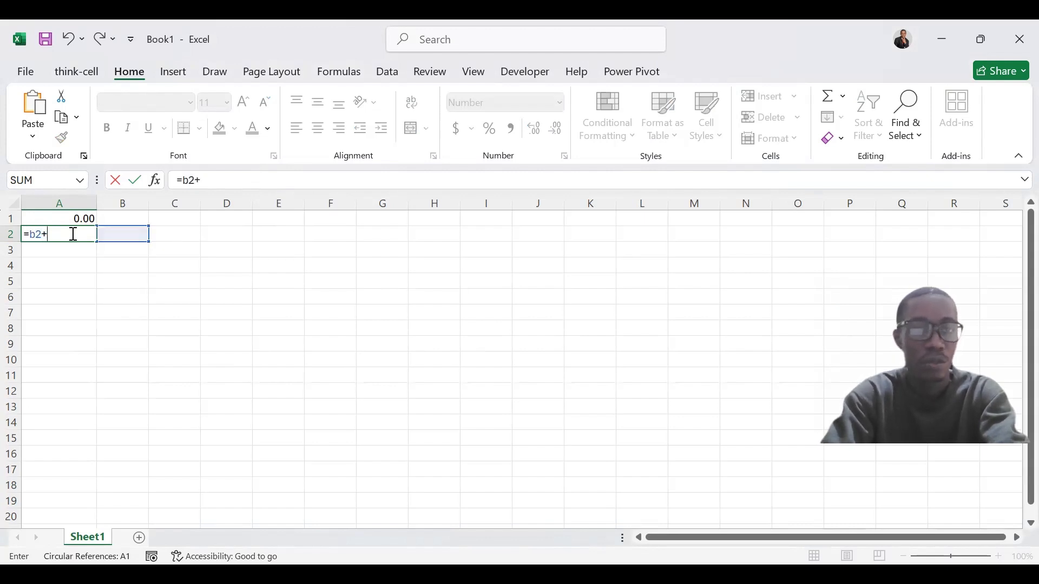
pyautogui.write('3')
pyautogui.hotkey('ctrl', 'Return')
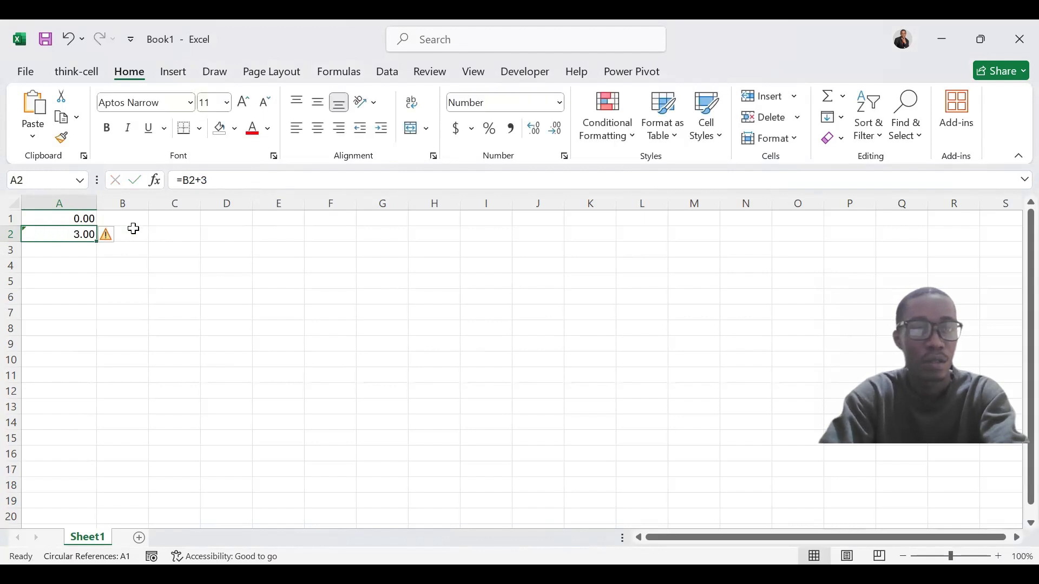
# Step: Enter the formula =A2*4 in cell B2 so that it refers back to A2
pyautogui.click(133, 229)
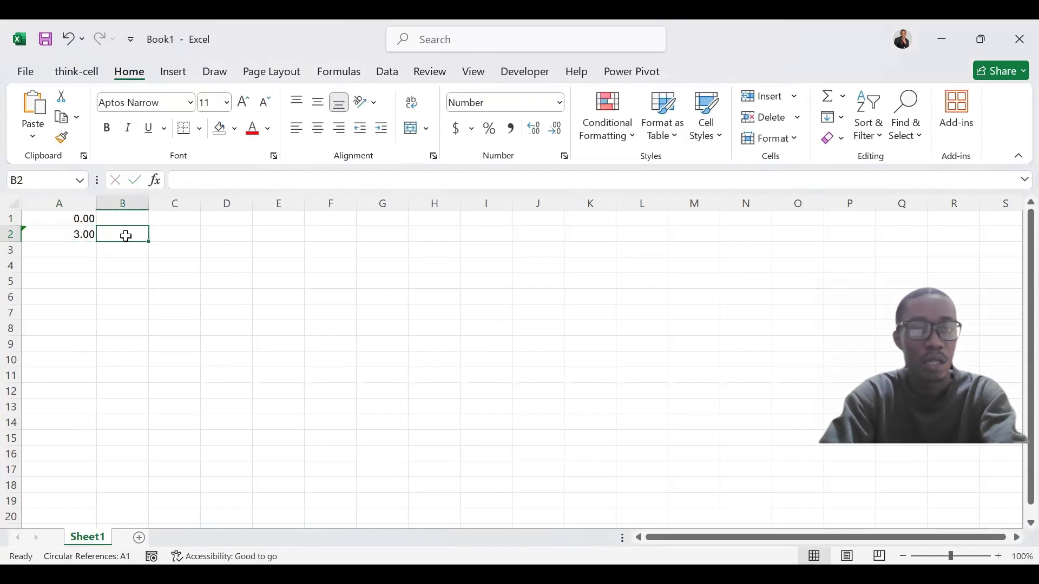
pyautogui.write('=')
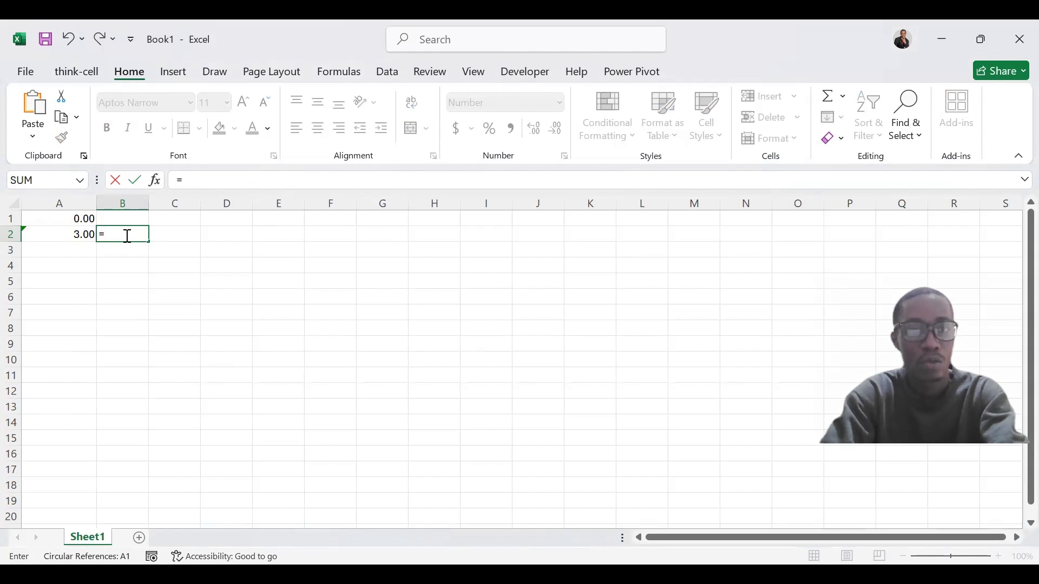
pyautogui.write('a2*')
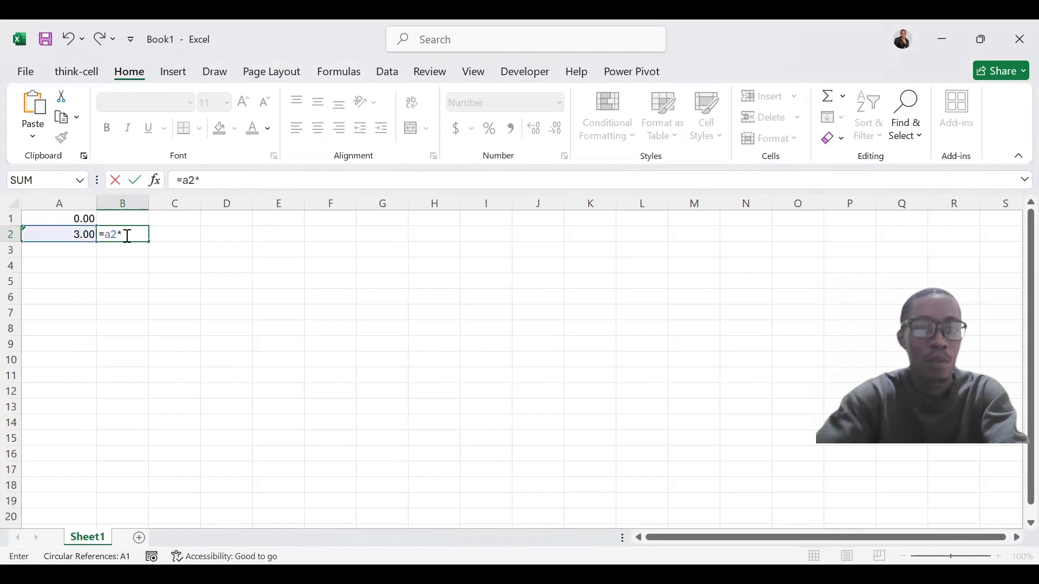
pyautogui.write('4')
pyautogui.press('Return')
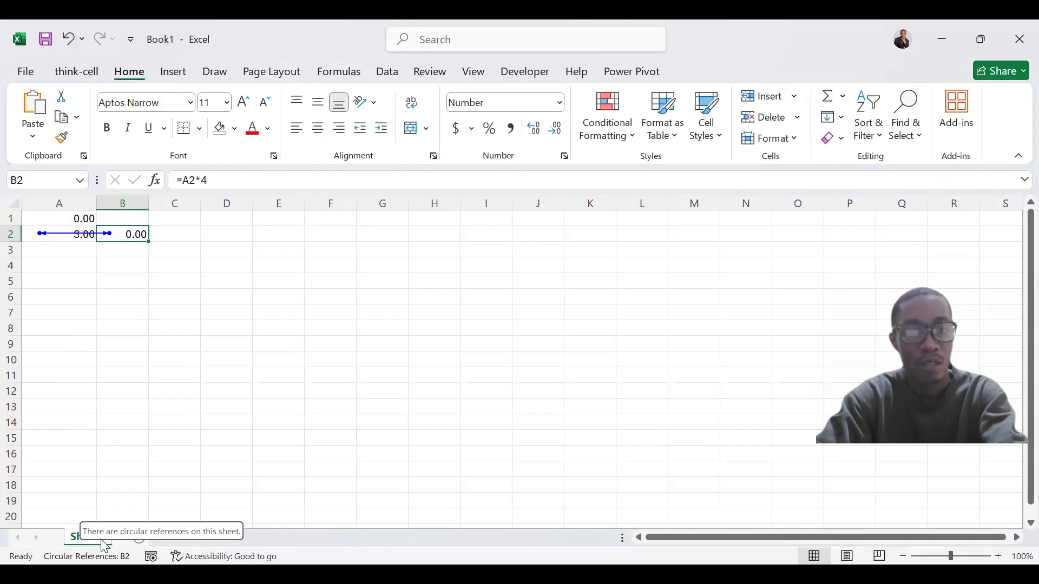
# Step: List the sheet's circular references with the error-checking tools and jump to the listed cell A2
pyautogui.click(389, 72)
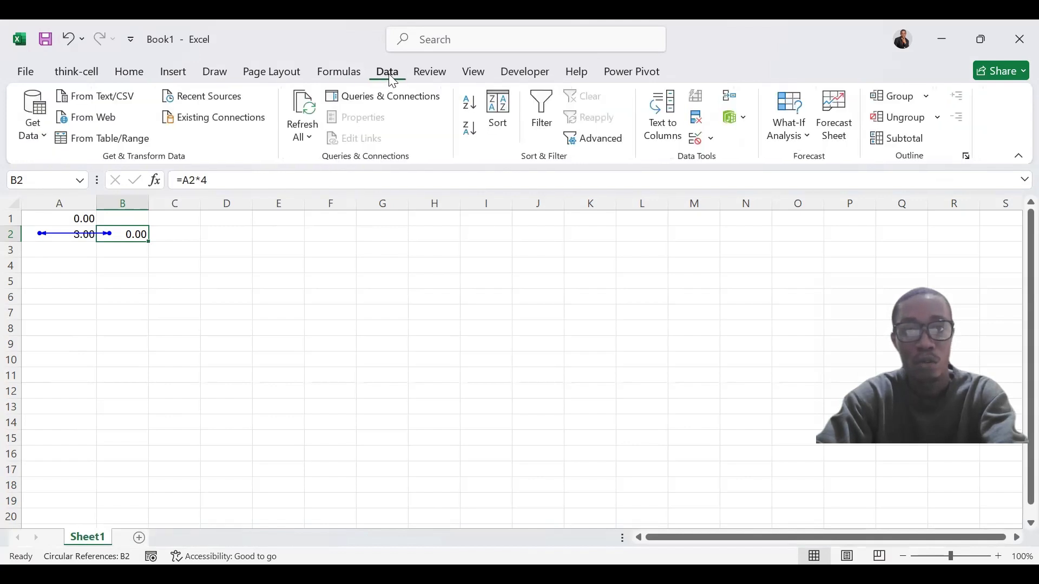
pyautogui.click(340, 72)
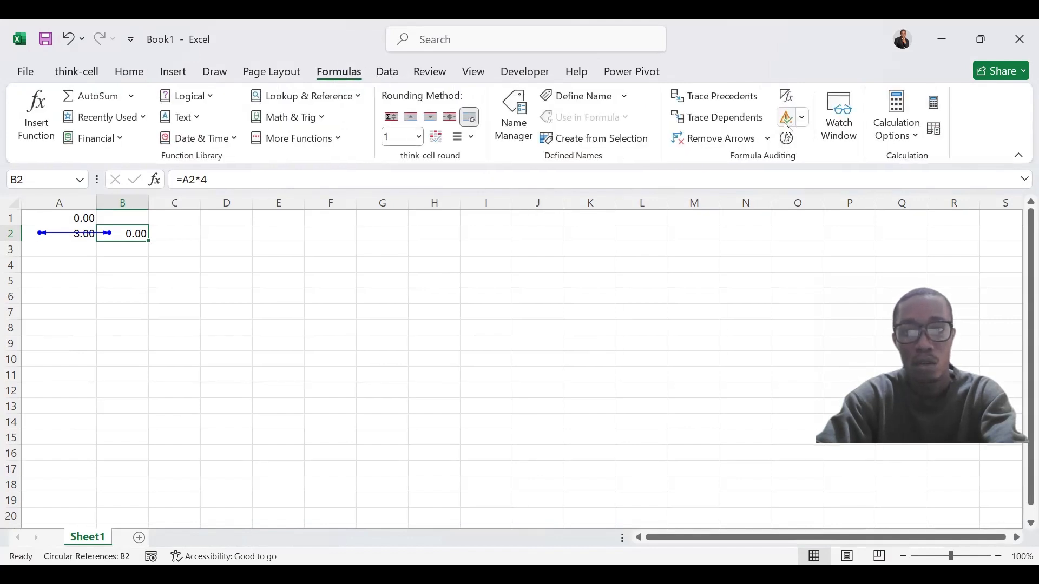
pyautogui.click(802, 118)
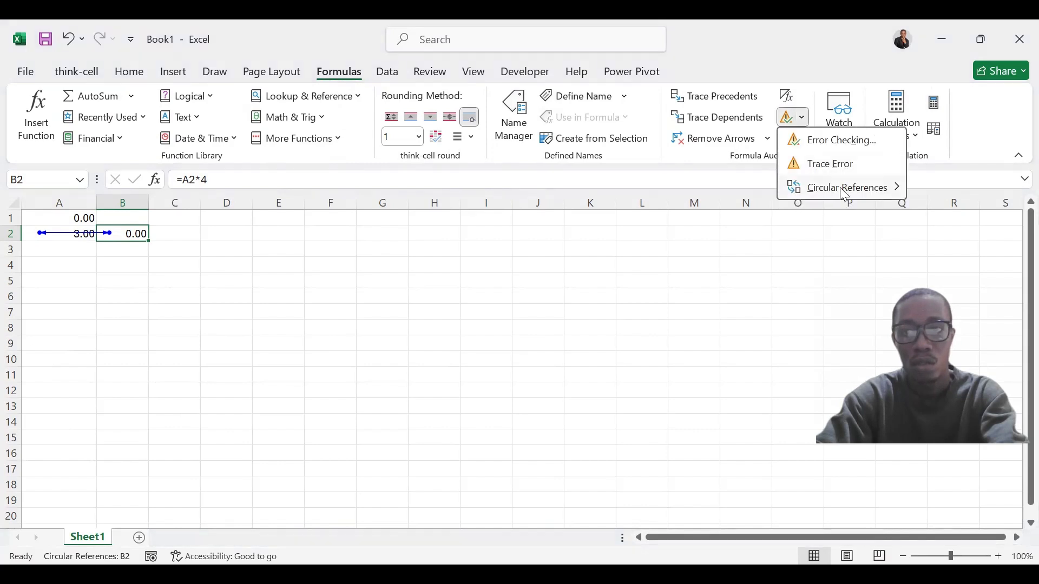
pyautogui.moveTo(854, 198)
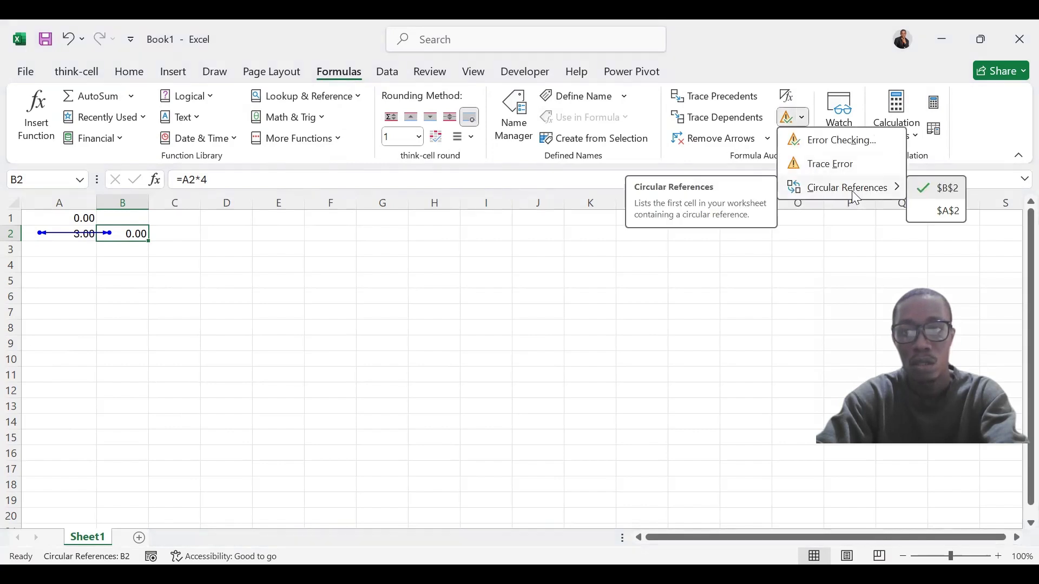
pyautogui.click(937, 212)
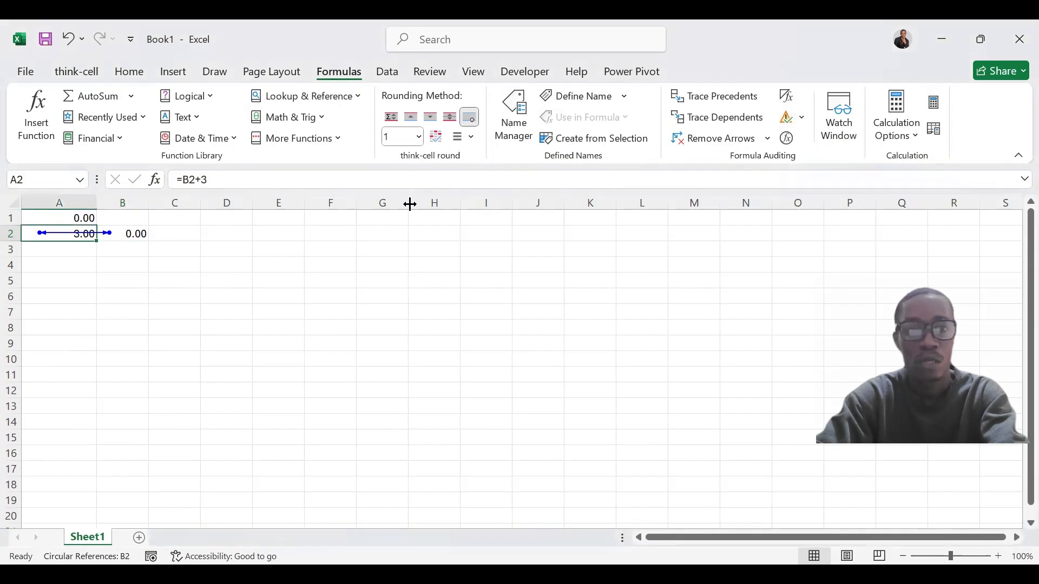
# Step: Check the formula in cell A1 and review the list of circular references again
pyautogui.click(87, 219)
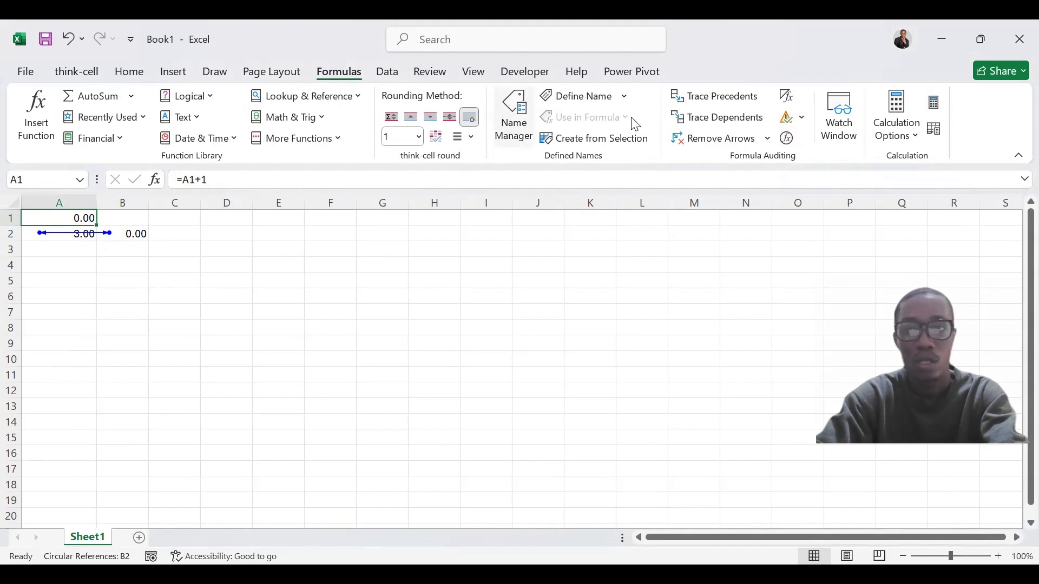
pyautogui.click(802, 117)
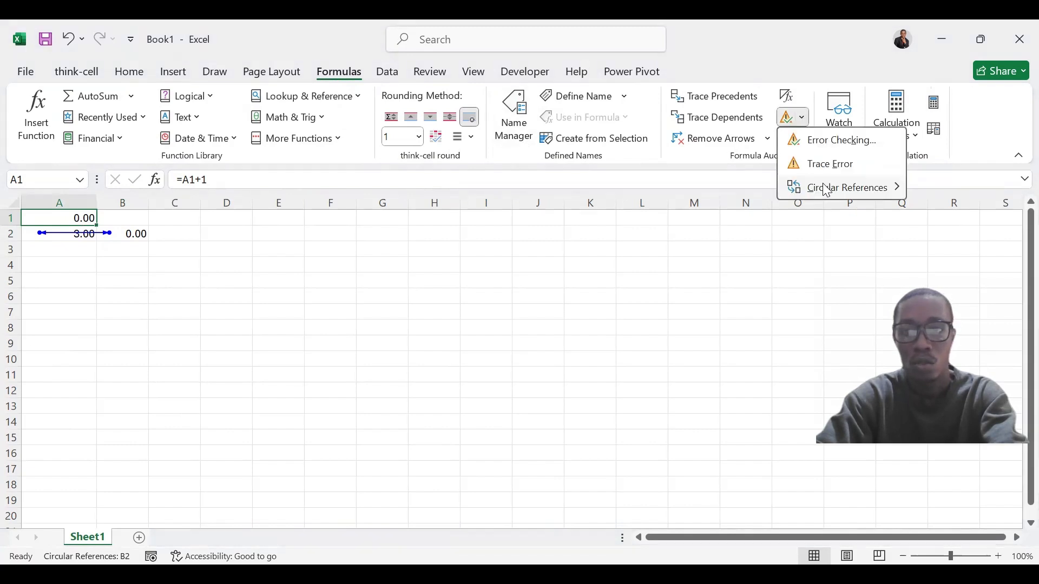
pyautogui.moveTo(833, 188)
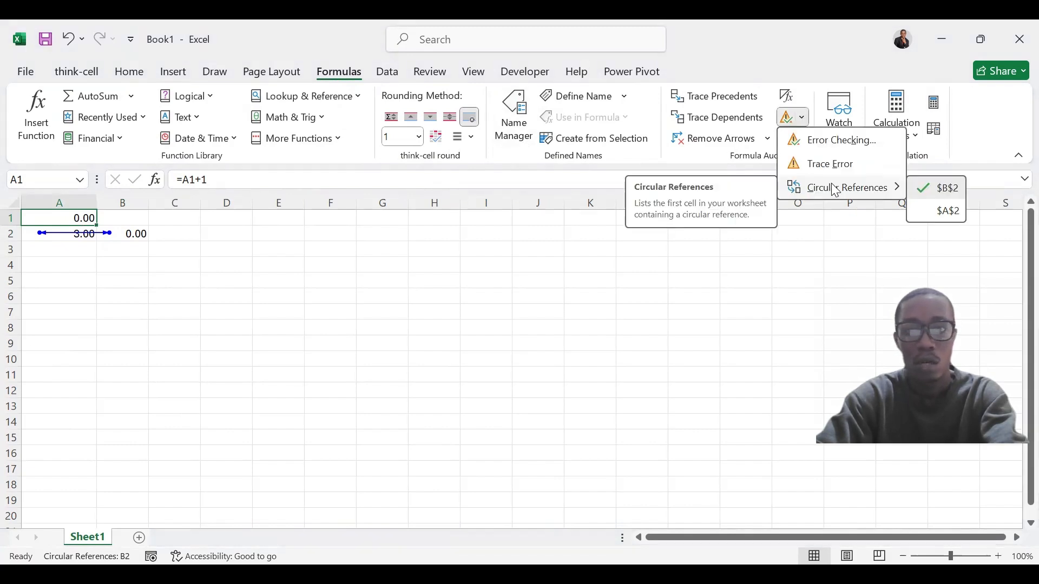
pyautogui.click(584, 259)
pyautogui.click(585, 260)
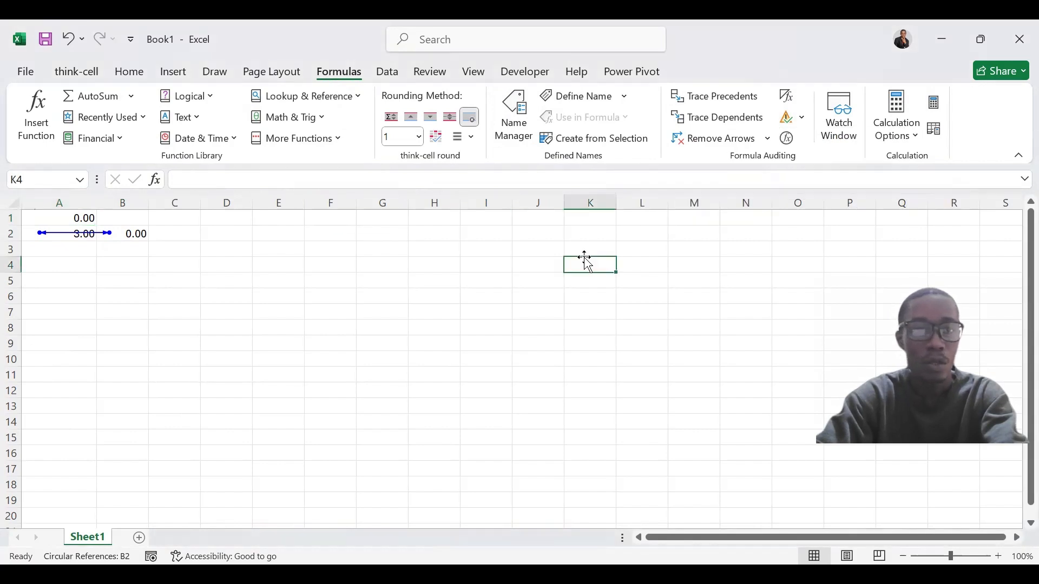
pyautogui.click(73, 217)
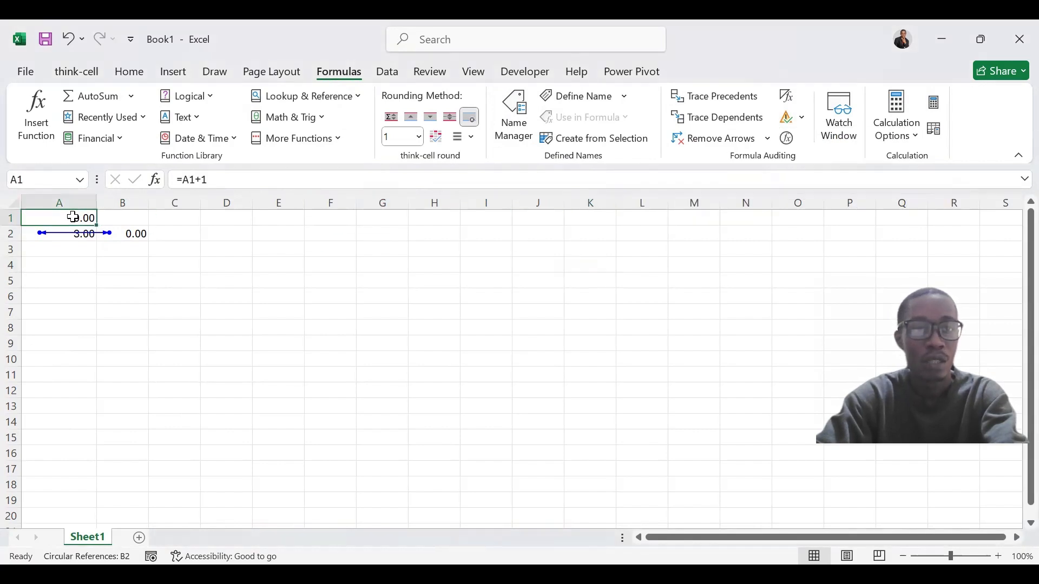
# Step: Enable iterative calculation in the formula calculation options
pyautogui.click(26, 72)
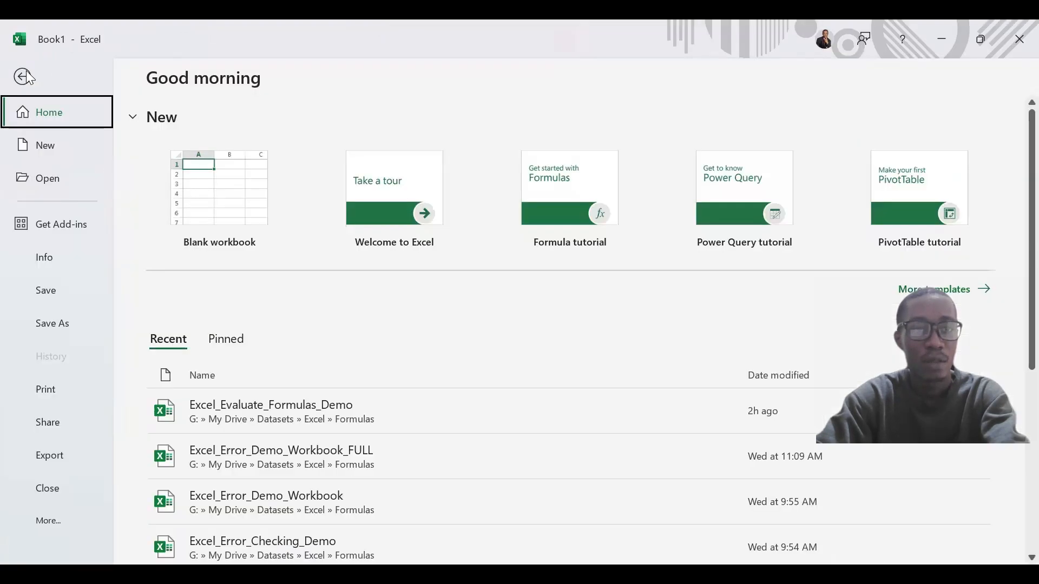
pyautogui.click(62, 522)
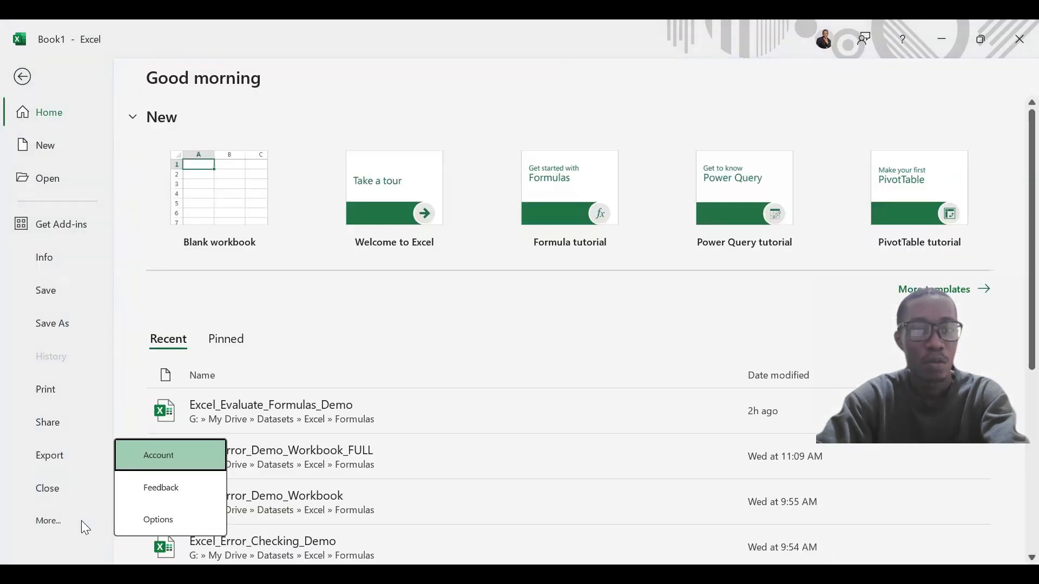
pyautogui.click(142, 521)
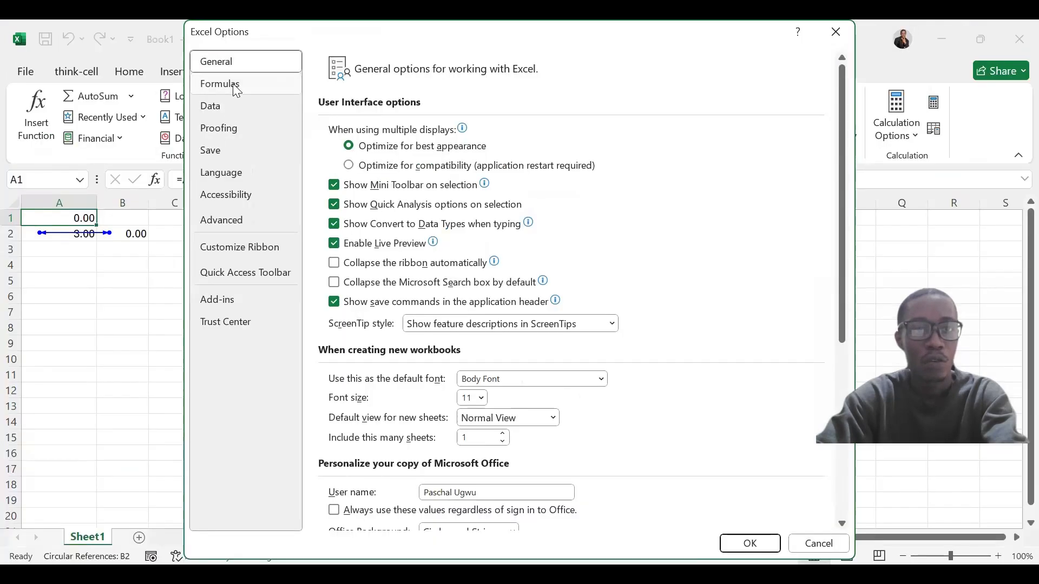
pyautogui.click(233, 83)
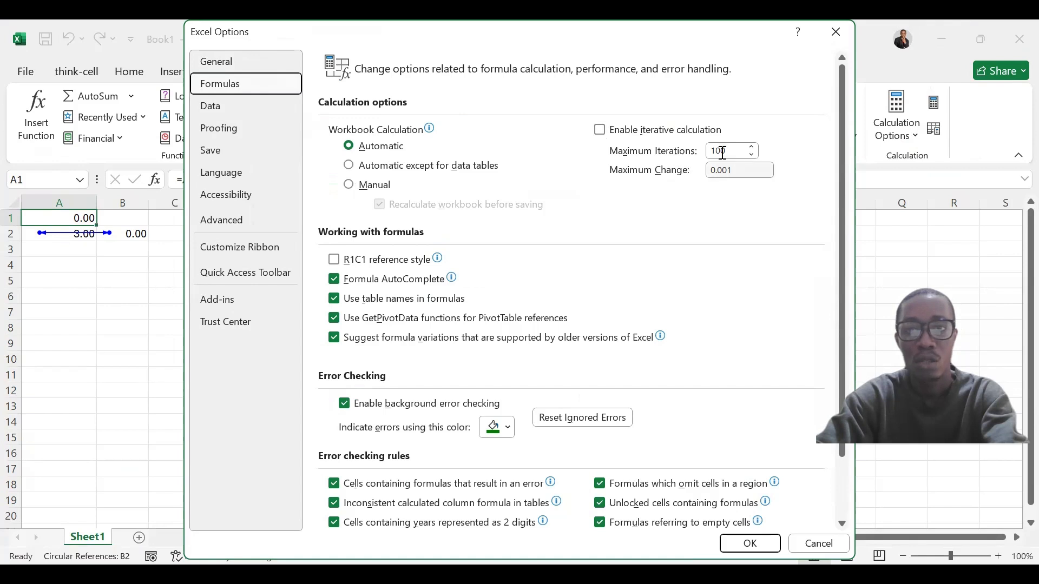
pyautogui.click(601, 131)
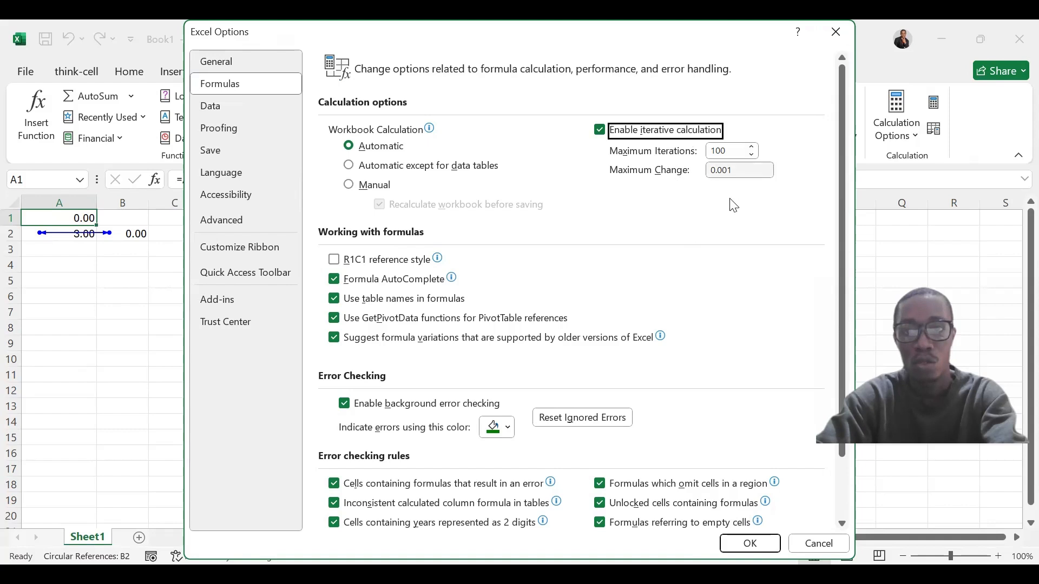
pyautogui.click(748, 543)
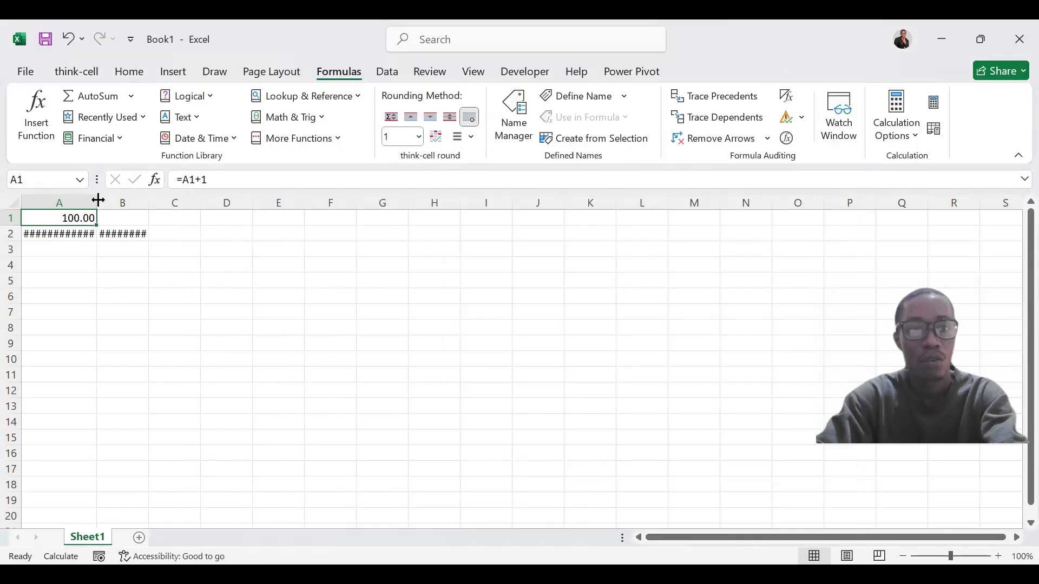
# Step: AutoFit the widths of columns A and B to their contents
pyautogui.doubleClick(98, 201)
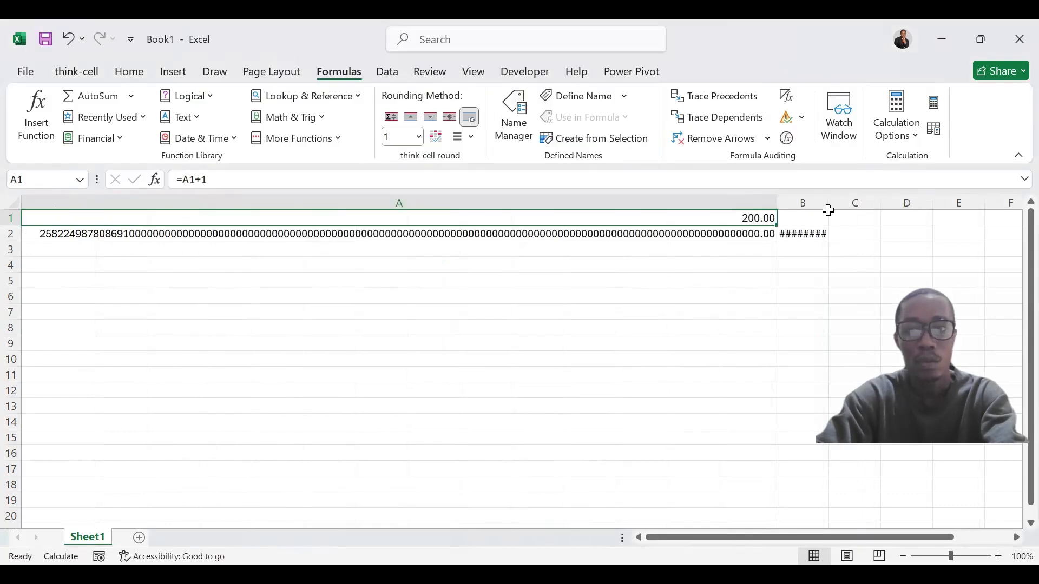
pyautogui.doubleClick(829, 202)
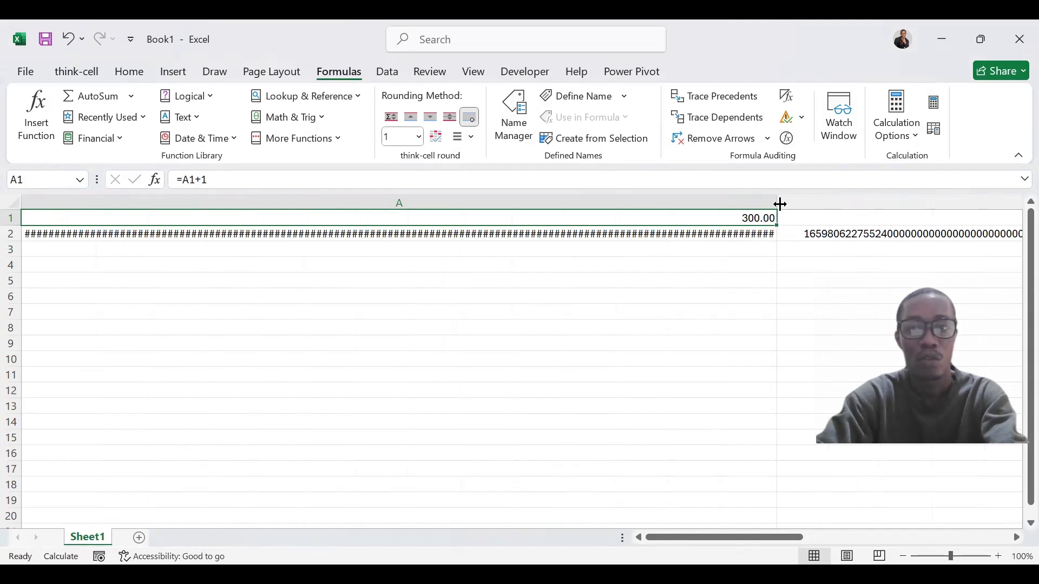
pyautogui.moveTo(693, 541); pyautogui.dragTo(670, 547)
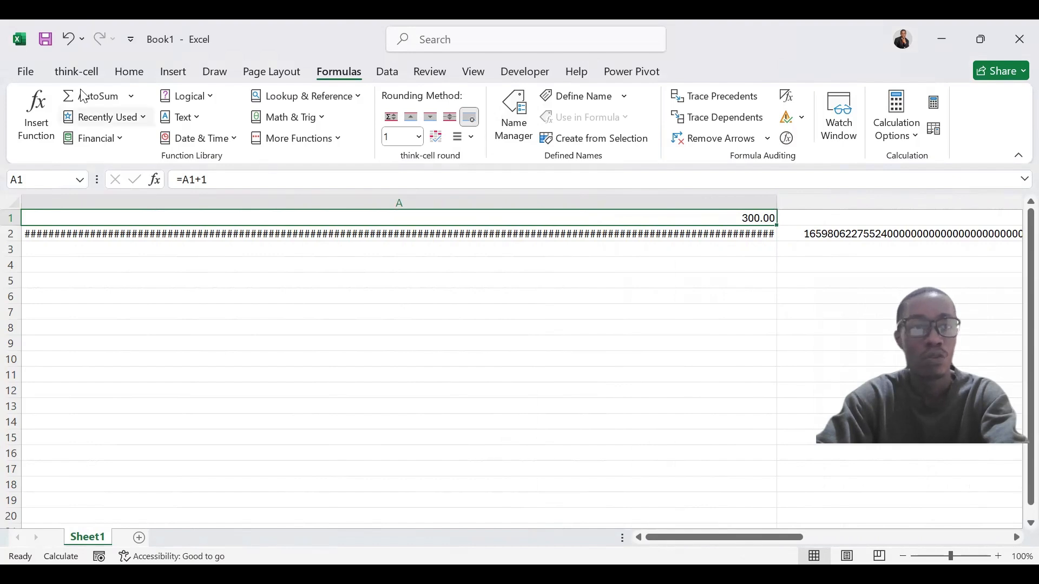
# Step: Disable iterative calculation in the formula calculation options and dismiss the circular reference warning
pyautogui.click(26, 72)
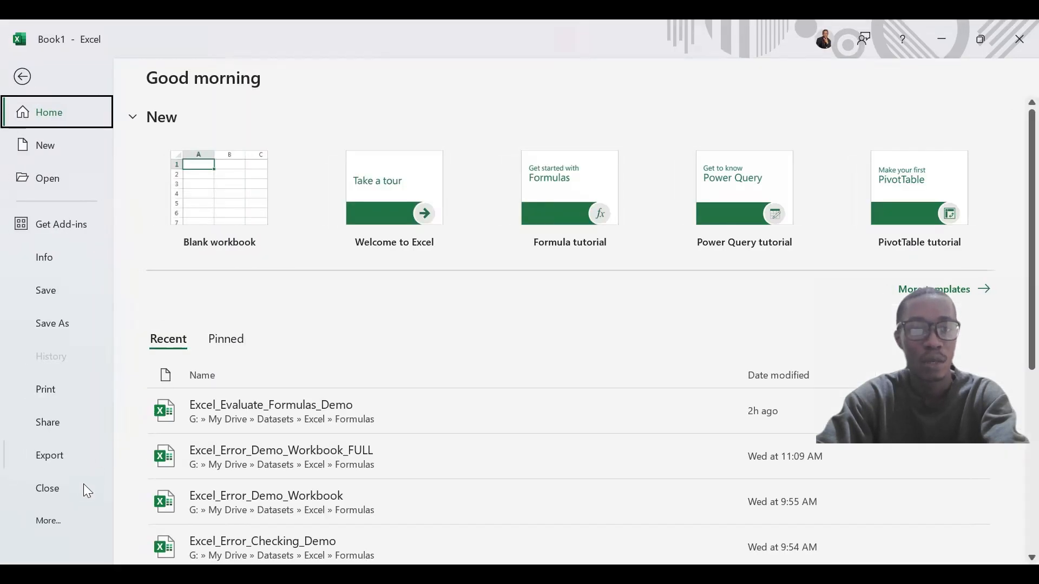
pyautogui.click(58, 518)
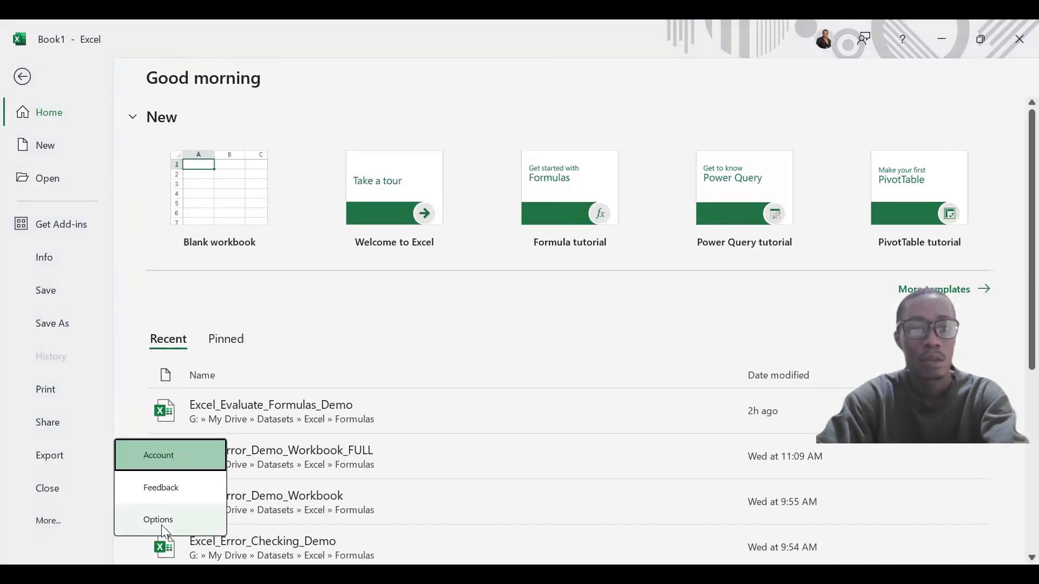
pyautogui.click(173, 529)
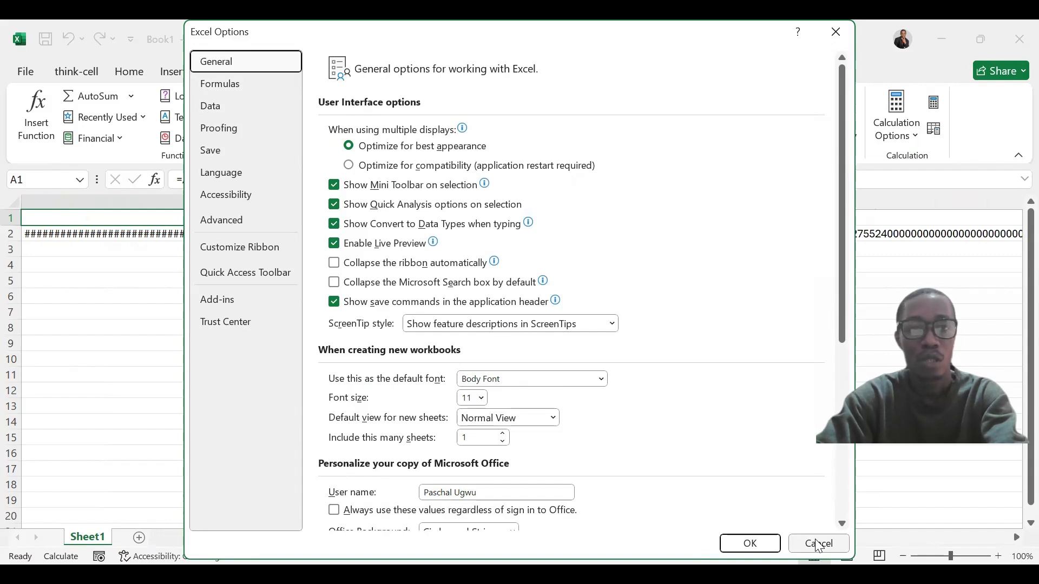
pyautogui.click(248, 93)
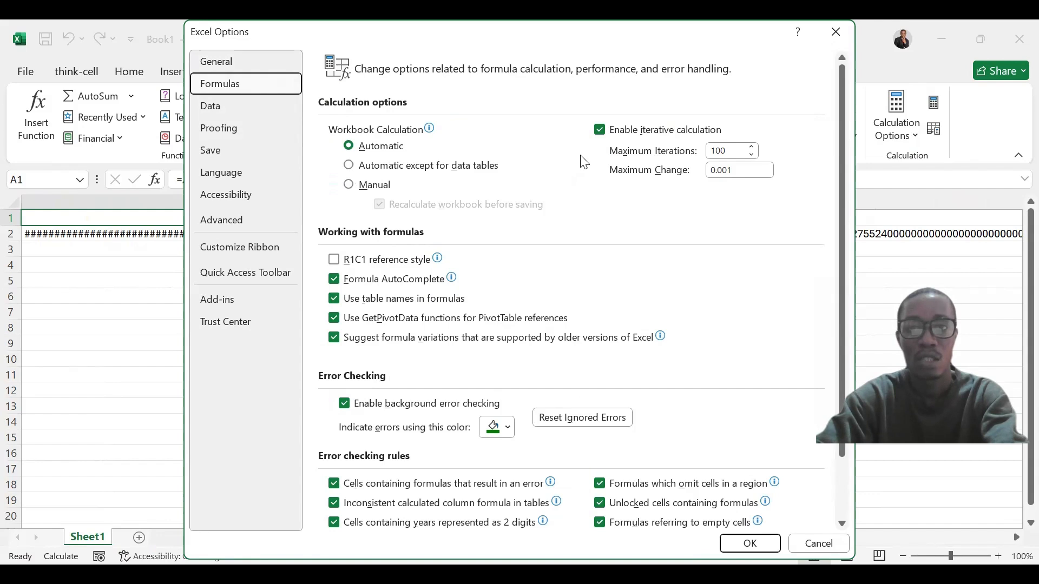
pyautogui.click(599, 133)
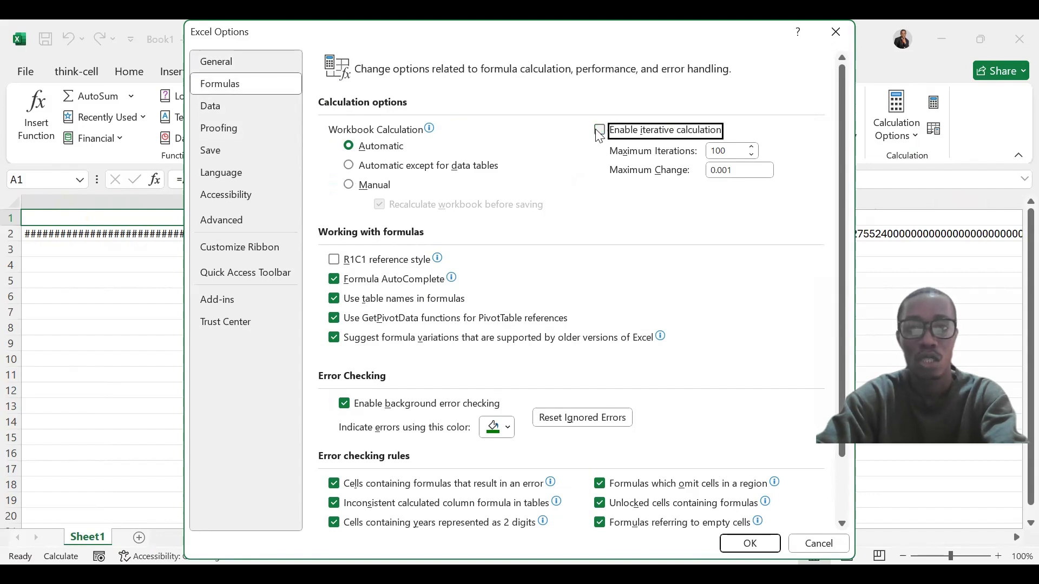
pyautogui.click(748, 543)
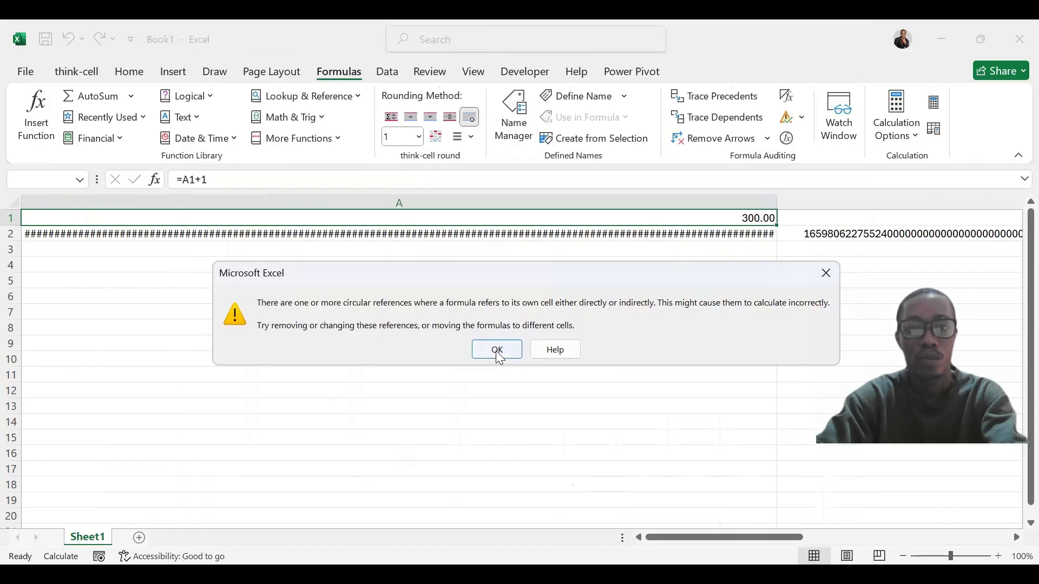
pyautogui.click(497, 350)
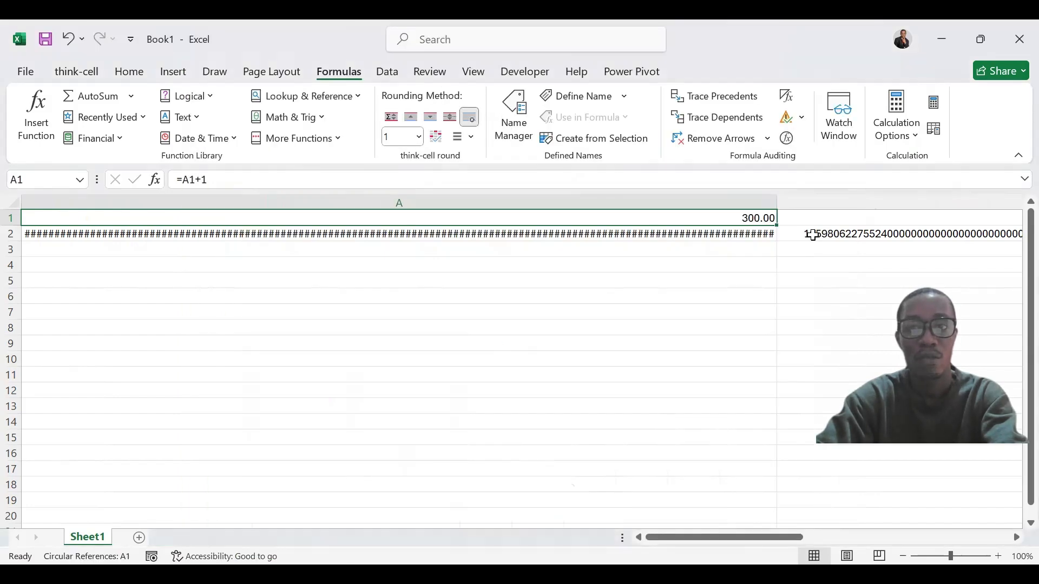
# Step: AutoFit column A again so its width matches the long number in A2
pyautogui.doubleClick(779, 204)
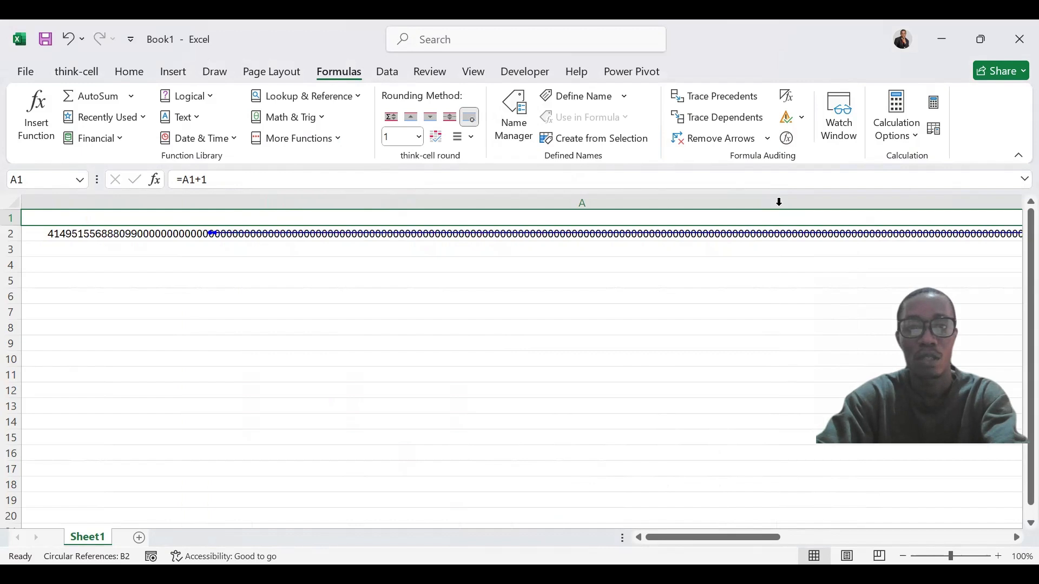
pyautogui.moveTo(732, 538); pyautogui.dragTo(623, 507)
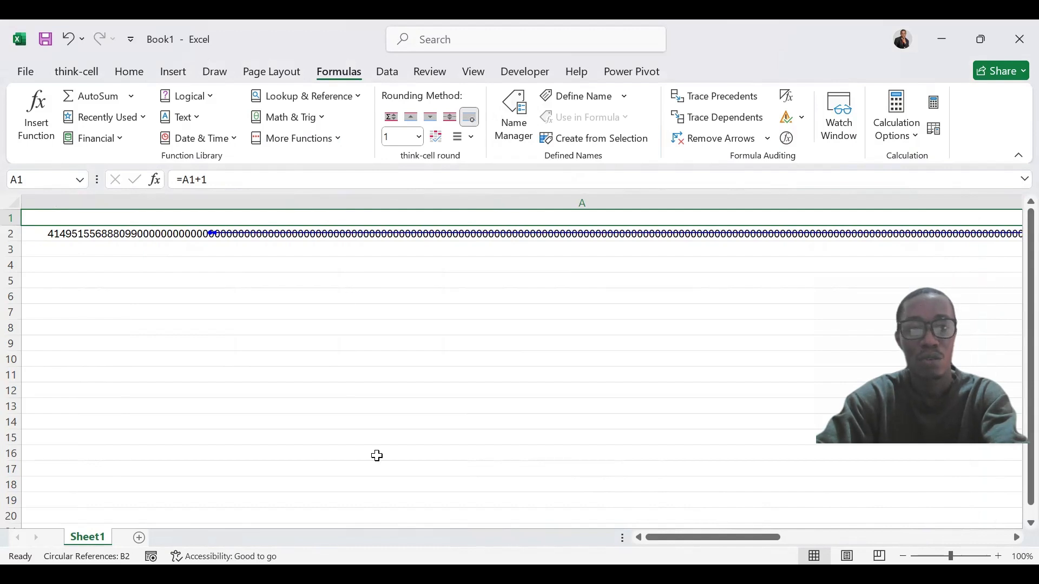